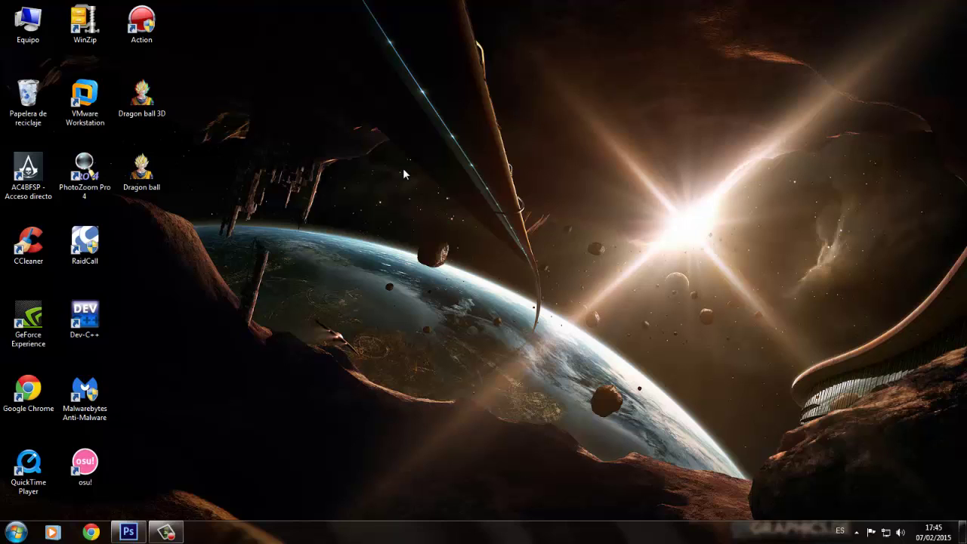
Preview the Dragon ball images in Photo Viewer, then close the viewer
double_click(156, 181)
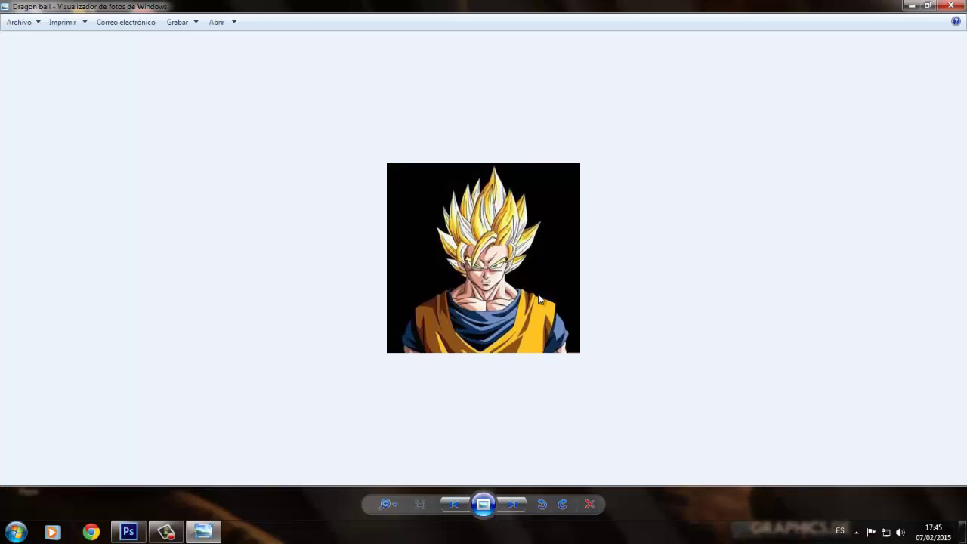
scroll(536, 278, up, 2)
scroll(536, 278, down, 1)
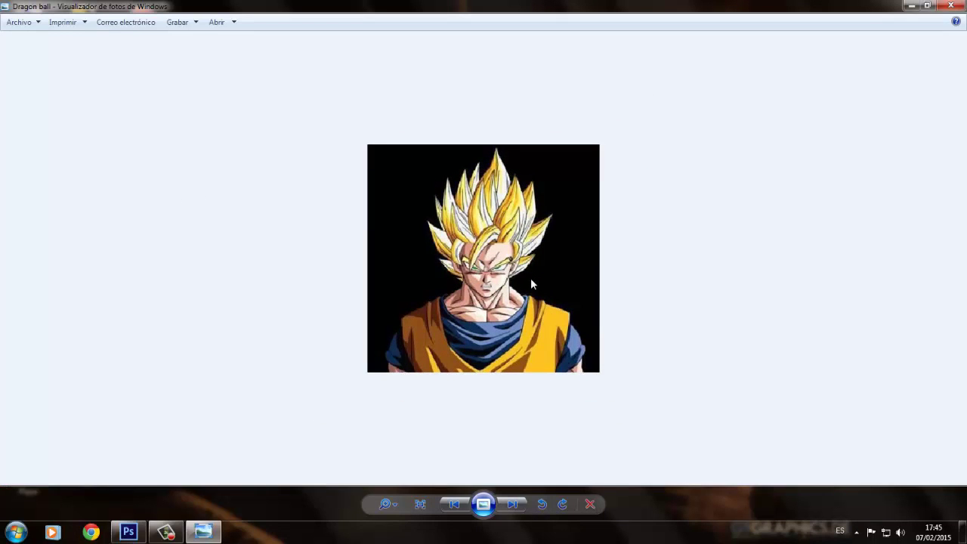
key(Right)
scroll(531, 279, up, 1)
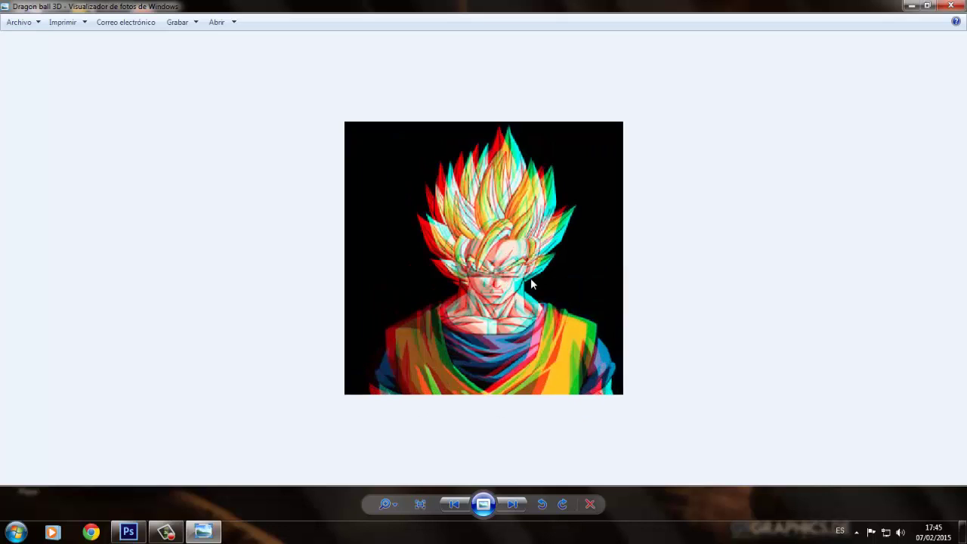
scroll(531, 280, up, 1)
scroll(532, 284, down, 1)
click(954, 5)
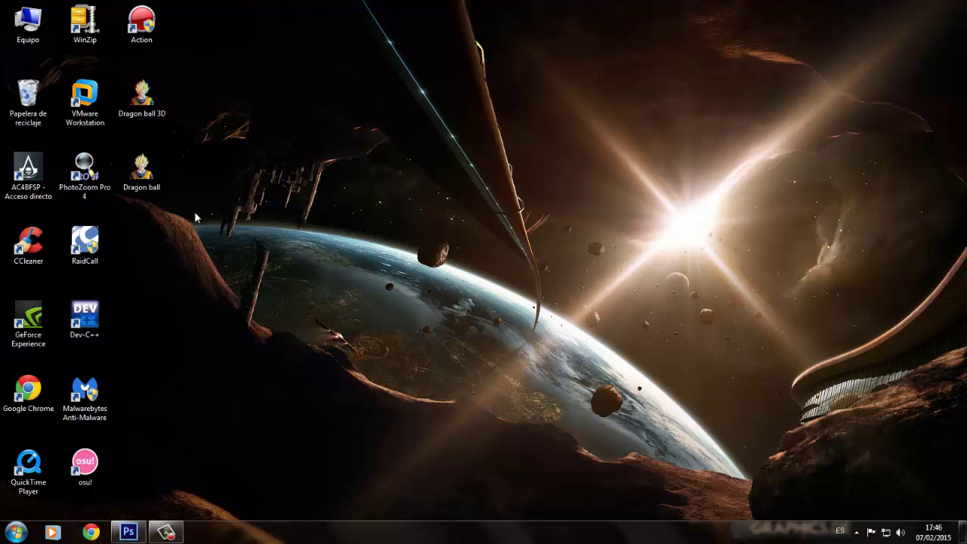
Bring Photoshop forward and browse for the image in the Archivo > Abrir dialog
click(129, 533)
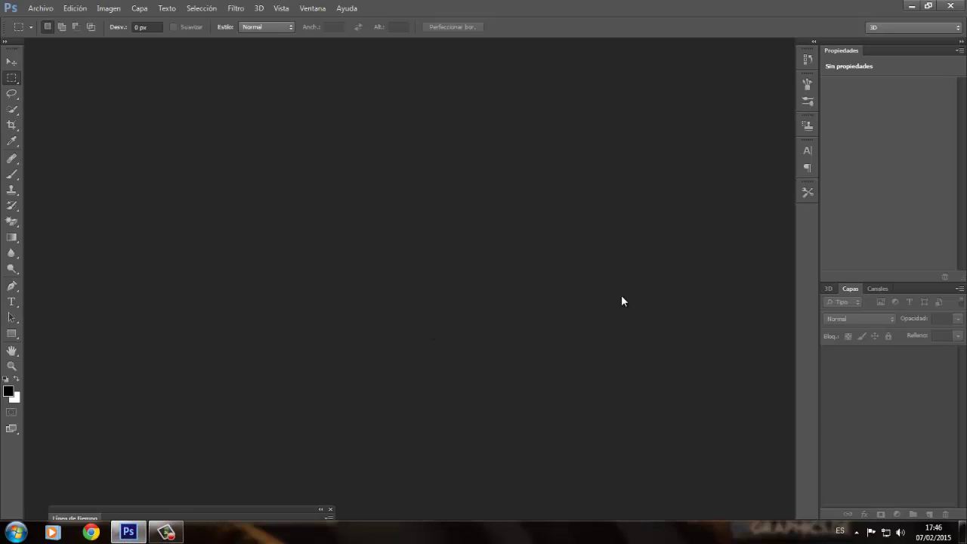
click(47, 9)
click(49, 33)
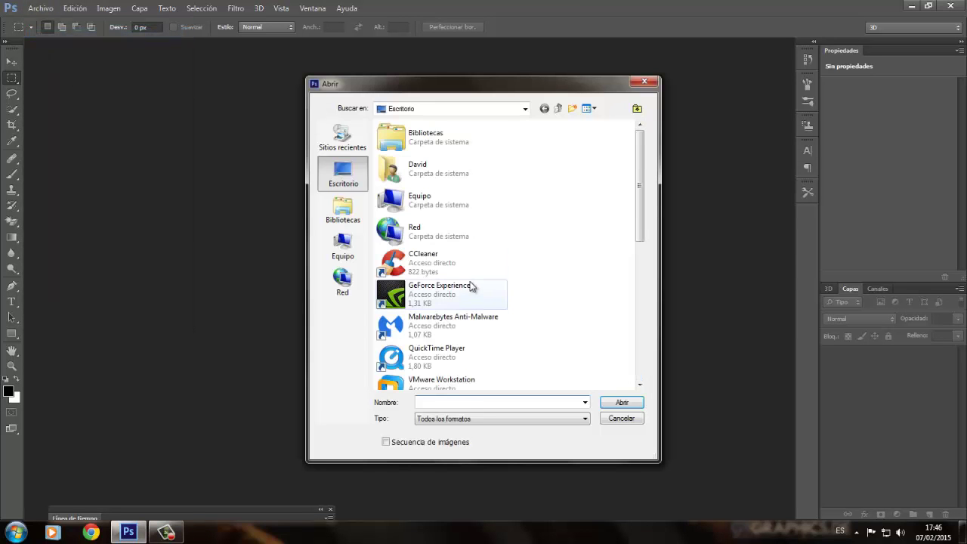
click(471, 286)
scroll(454, 299, down, 2)
scroll(438, 227, up, 2)
scroll(442, 271, down, 1)
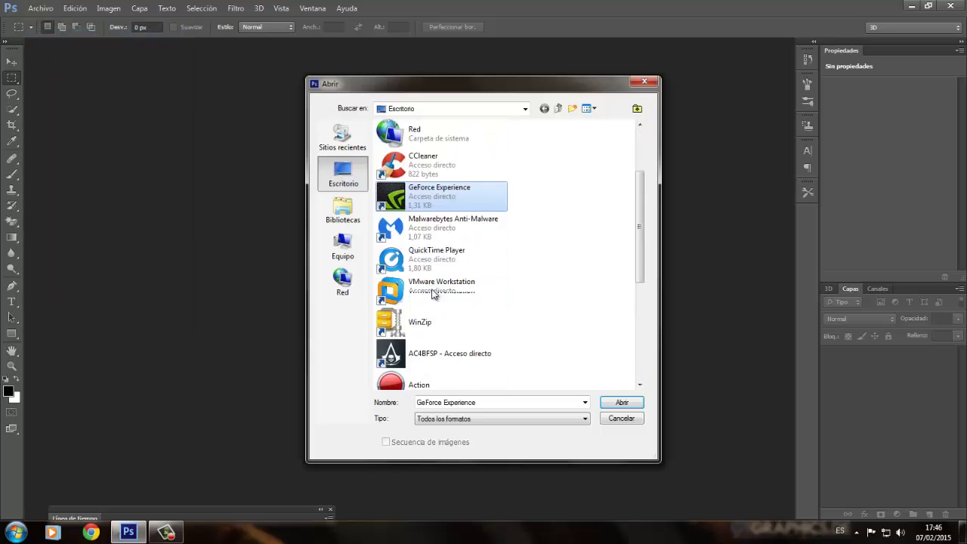
scroll(438, 310, down, 1)
scroll(446, 325, down, 1)
Open Dragon ball.jpg and unlock the Fondo background into editable layer Capa 0
click(454, 290)
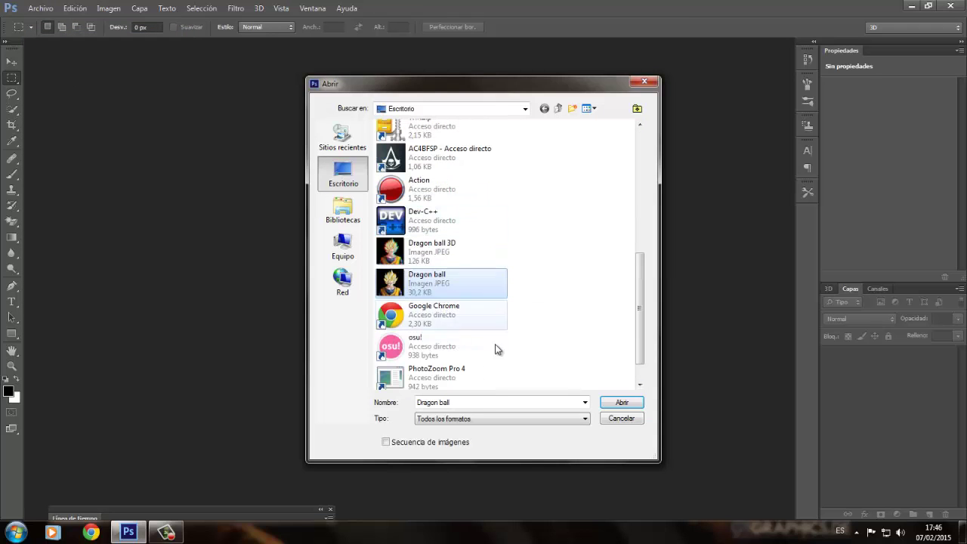
click(620, 402)
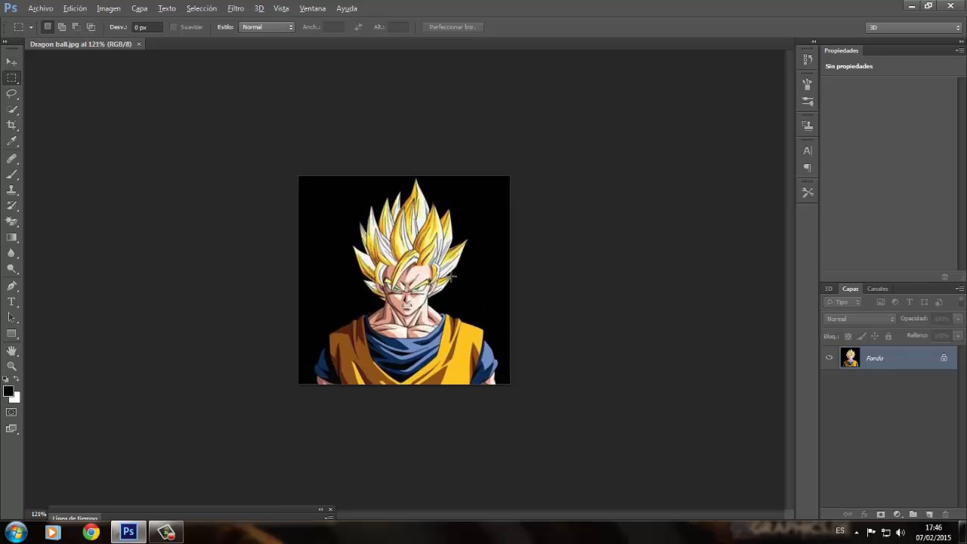
scroll(452, 279, up, 3)
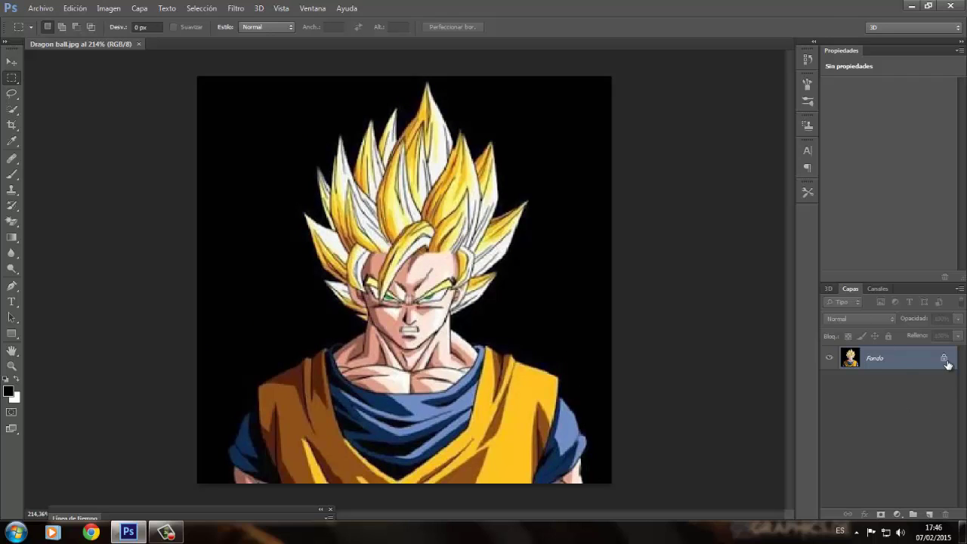
drag(944, 358, 946, 515)
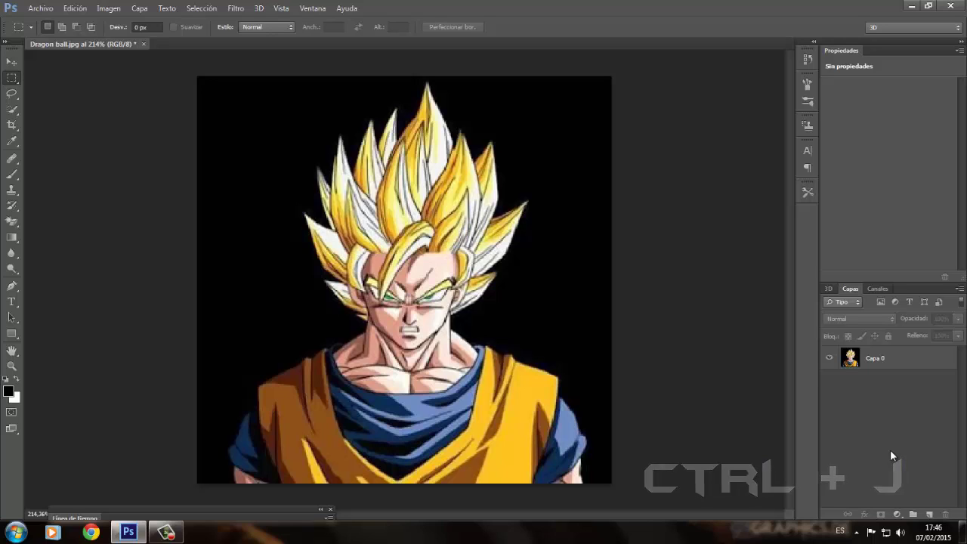
Duplicate Capa 0 with Ctrl+J to create Capa 0 copia
click(888, 360)
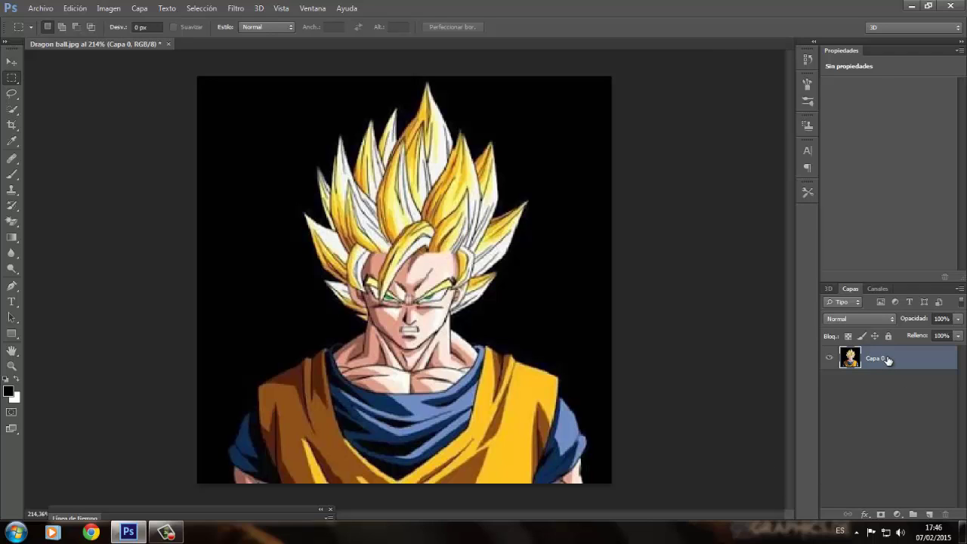
key(ctrl+j)
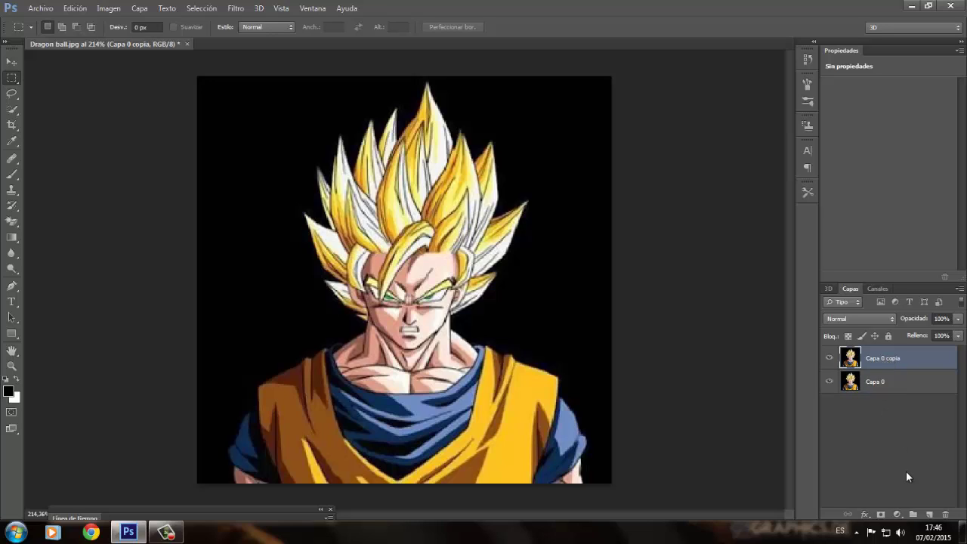
click(880, 381)
click(882, 359)
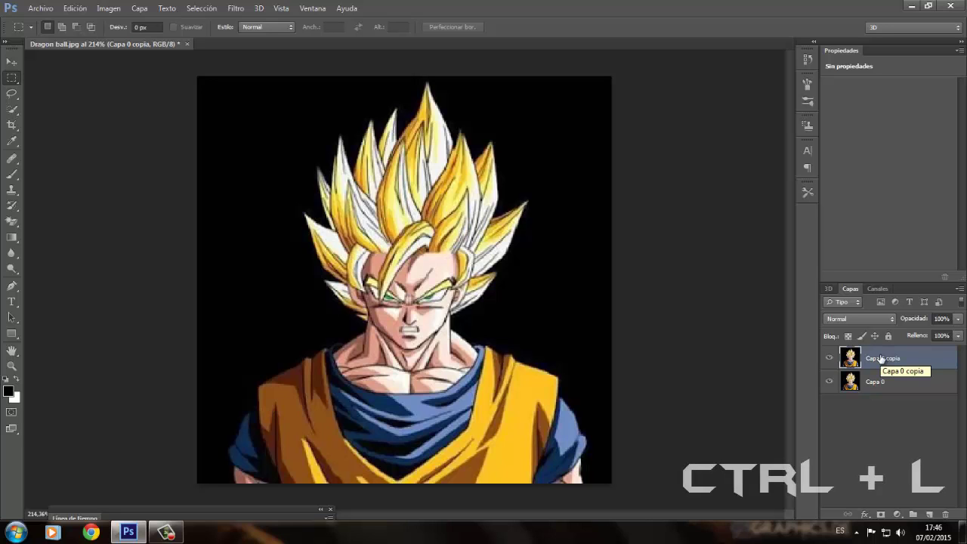
Set the copy's Levels Rojo output white to 0, then select Capa 0
key(ctrl+l)
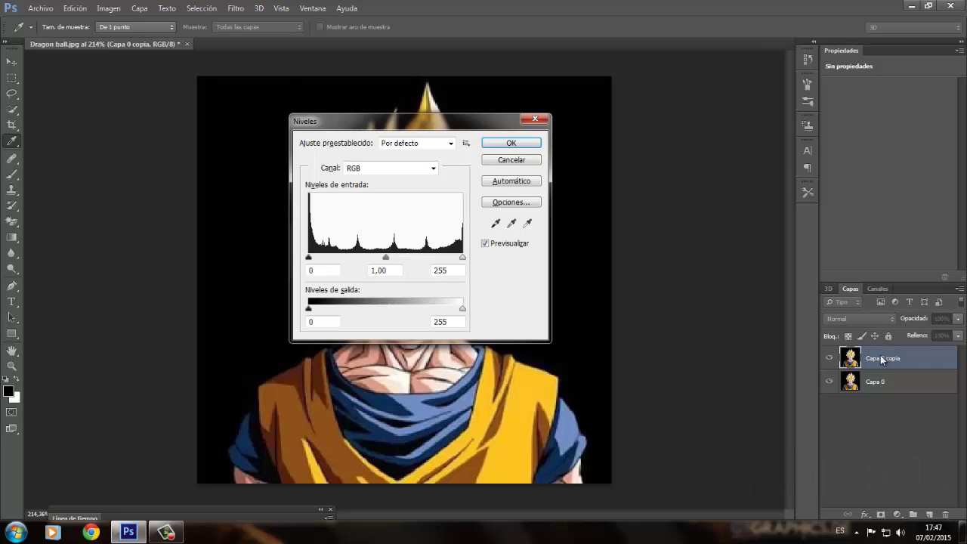
click(435, 168)
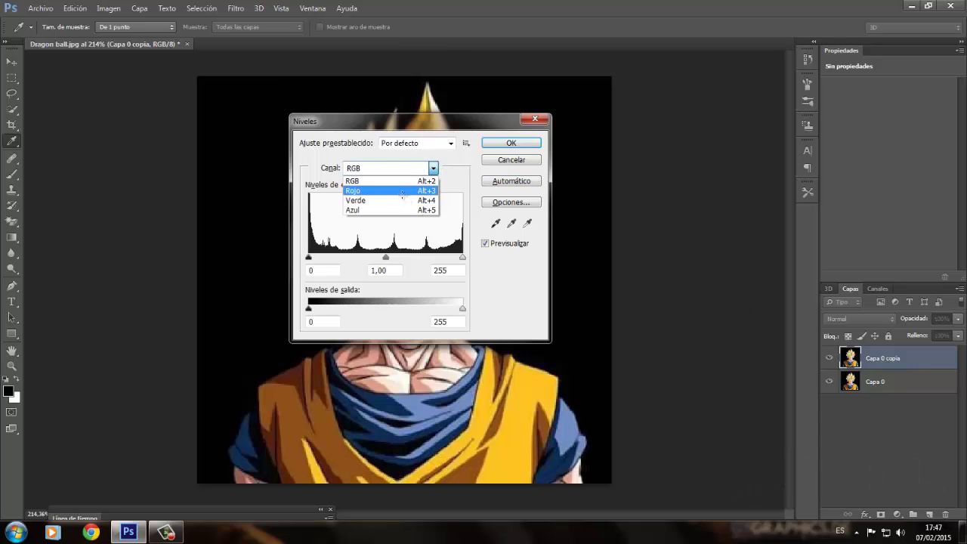
click(401, 191)
double_click(442, 323)
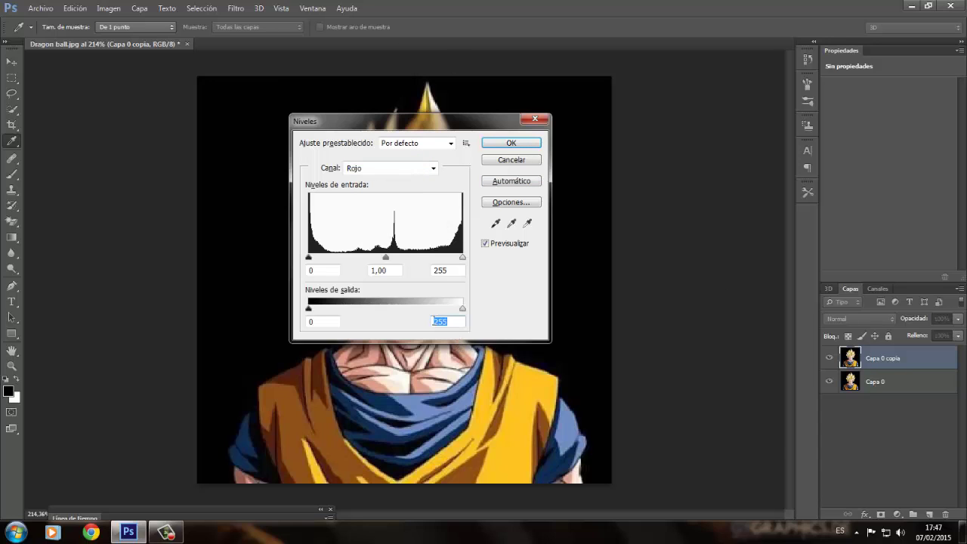
text(0)
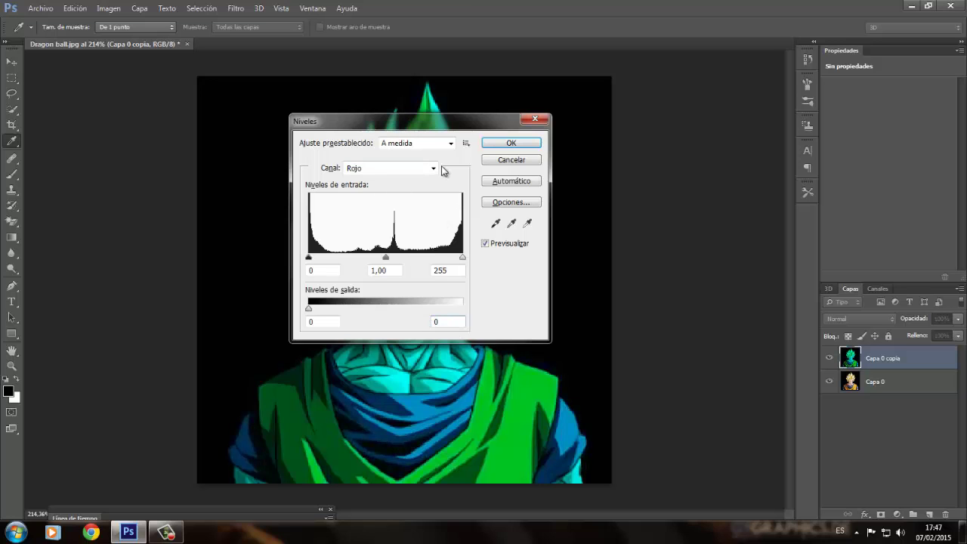
click(493, 145)
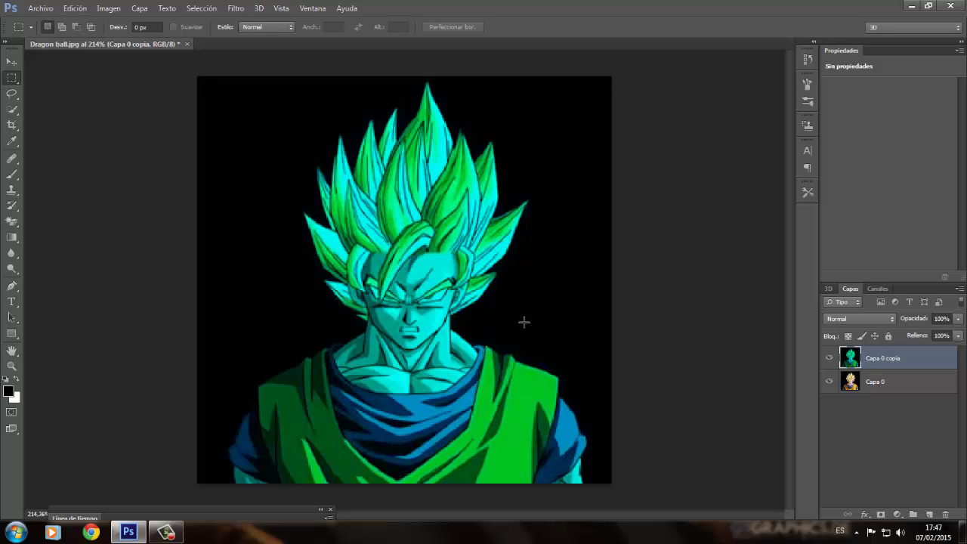
click(879, 389)
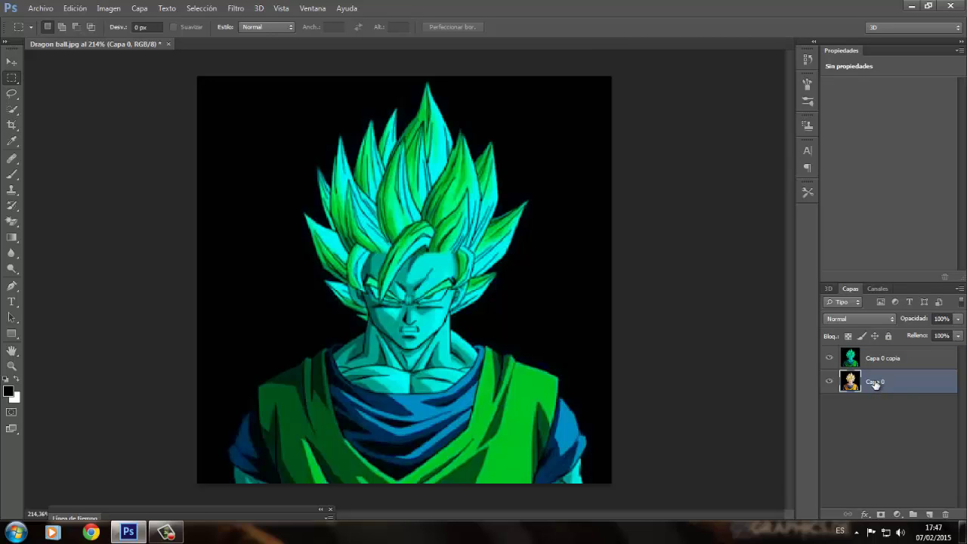
Set Capa 0's Levels output white to 0 for both Verde and Azul channels
key(ctrl+l)
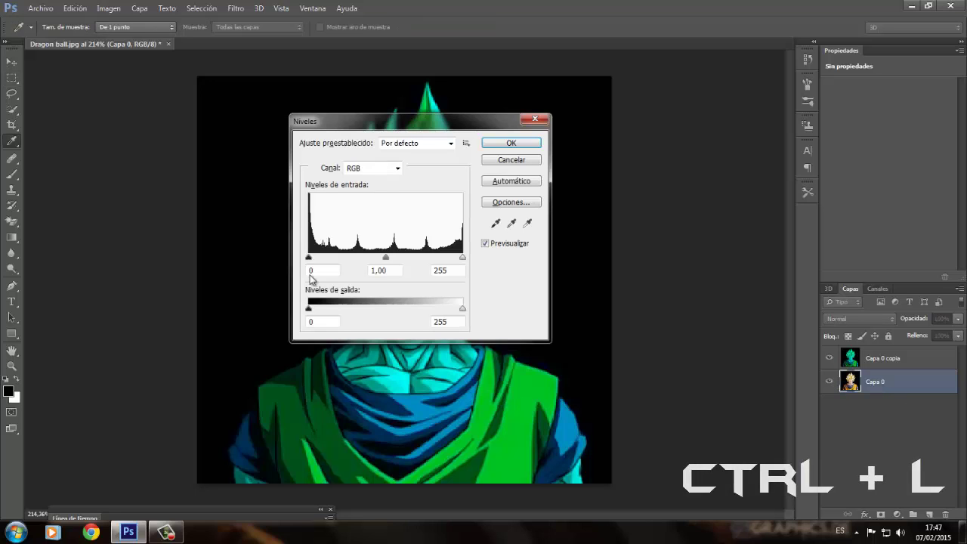
click(397, 168)
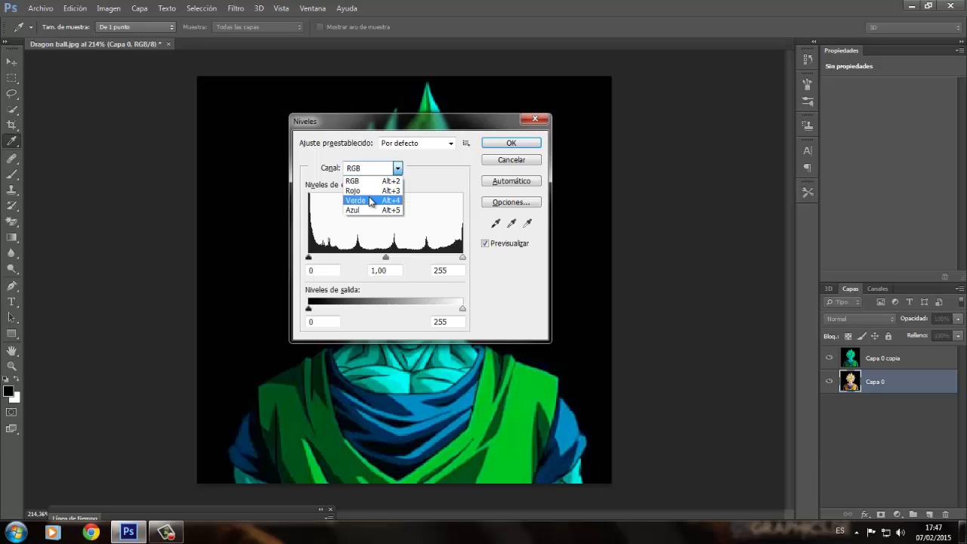
click(370, 201)
double_click(433, 323)
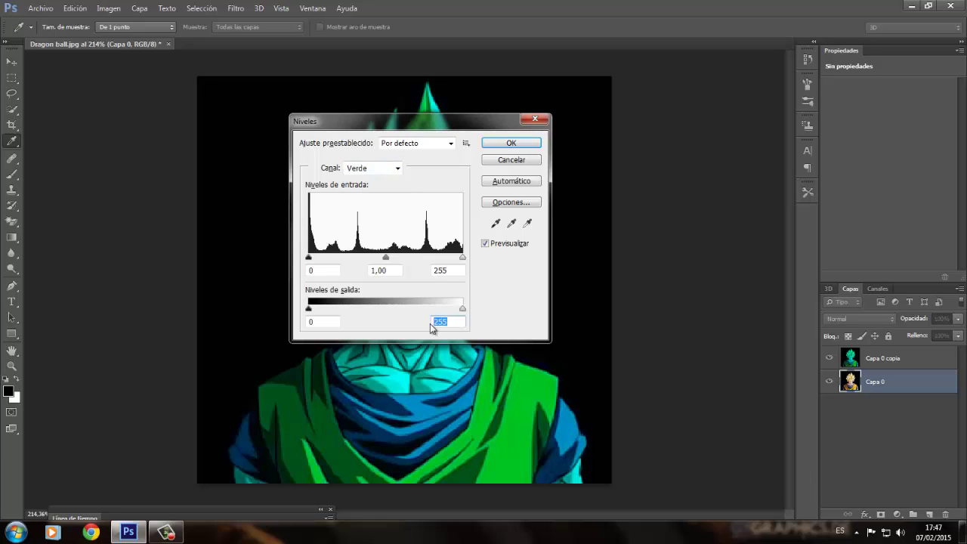
text(0)
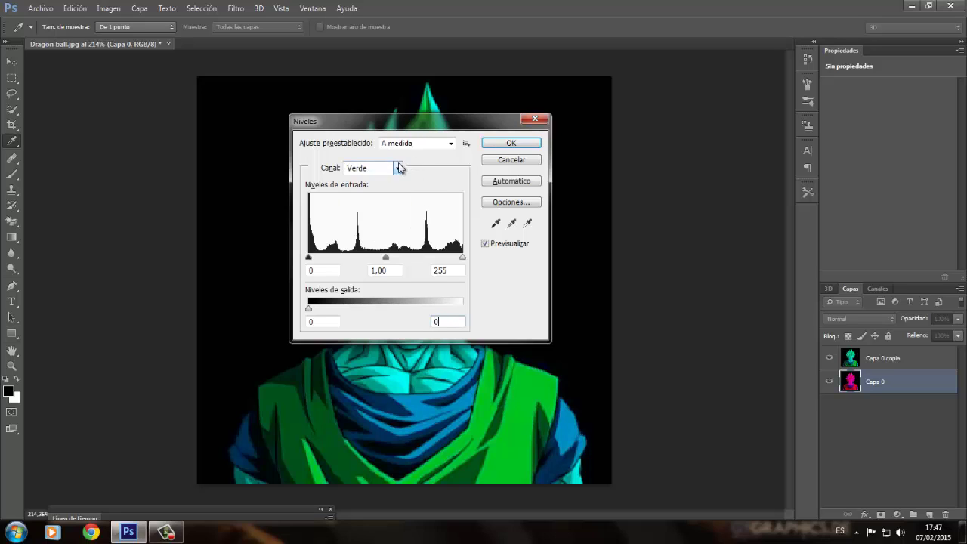
click(399, 167)
click(371, 210)
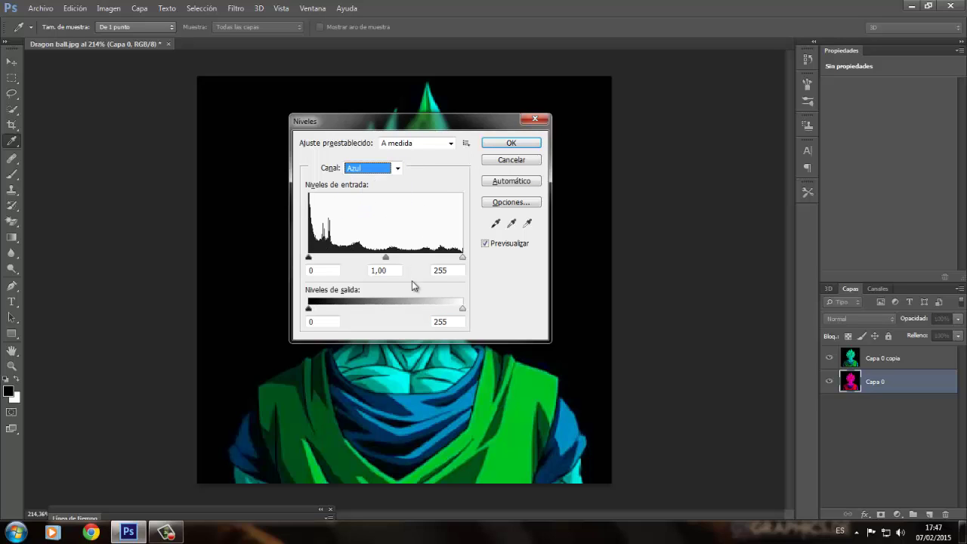
double_click(451, 325)
text(0)
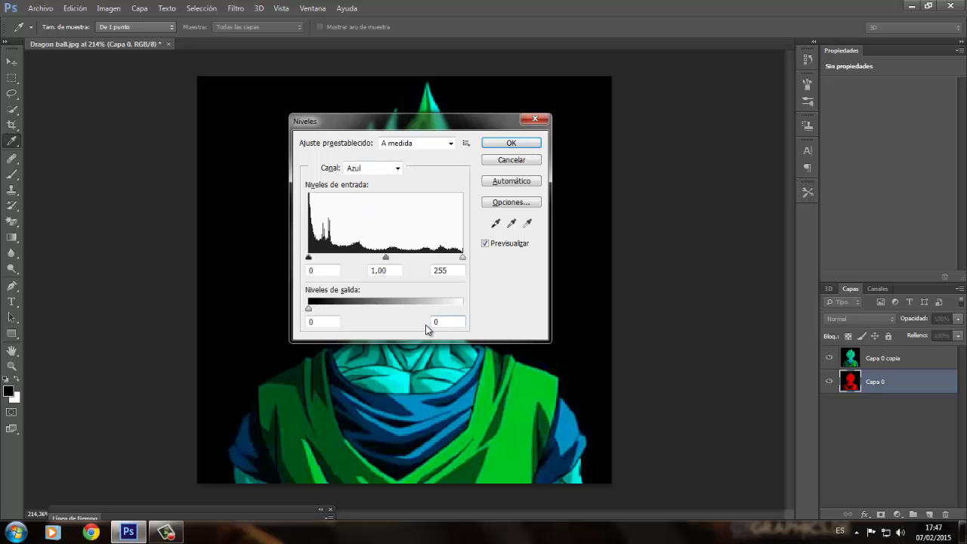
click(507, 143)
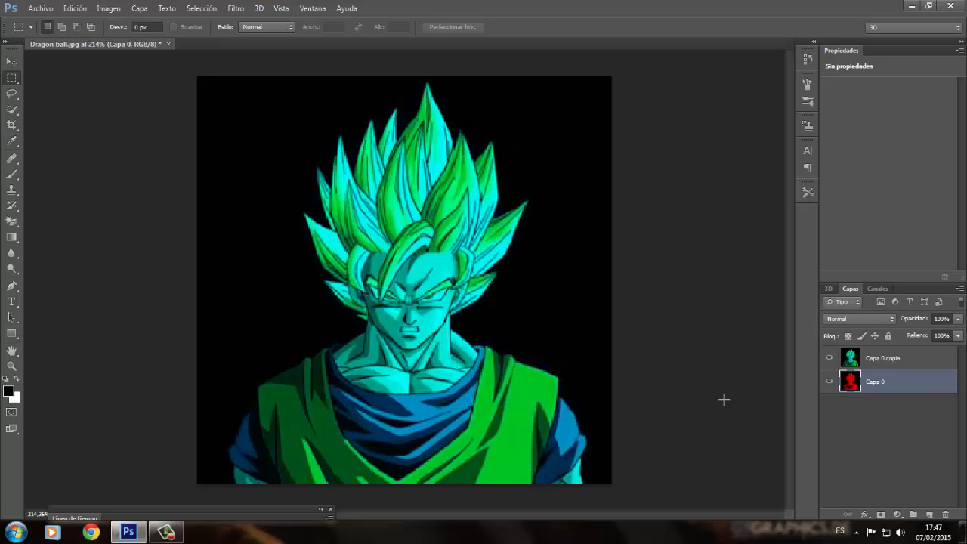
Change Capa 0 copia's blend mode from Normal to Diferencia
click(857, 362)
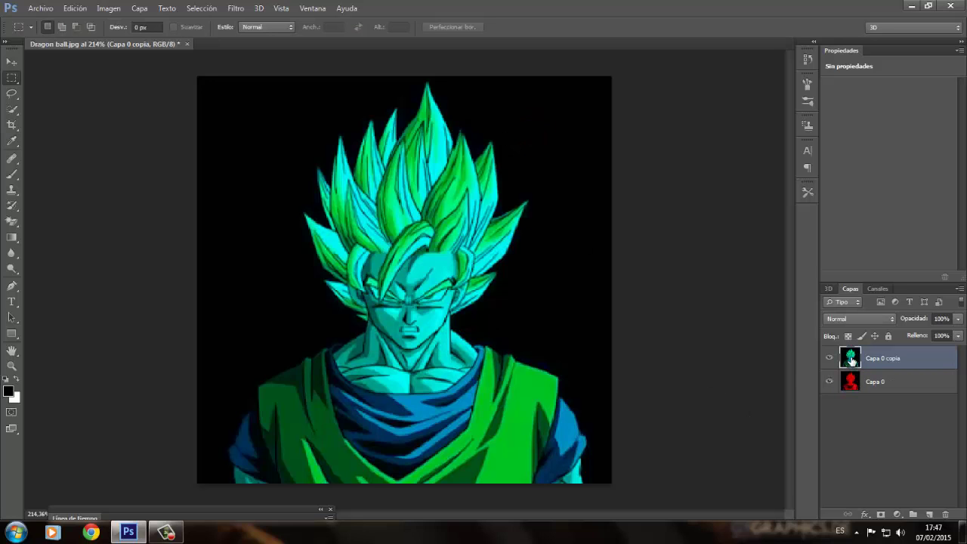
click(852, 378)
click(852, 362)
click(852, 378)
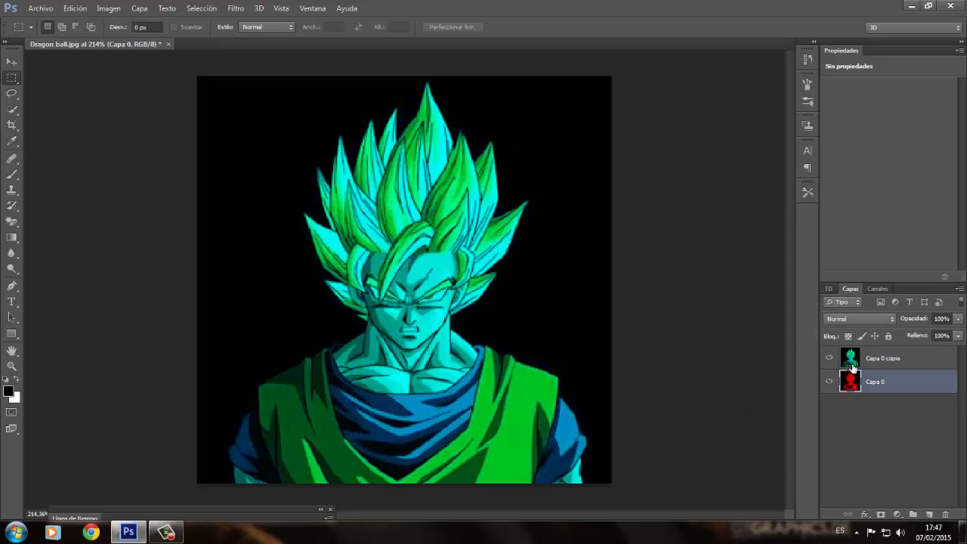
click(851, 363)
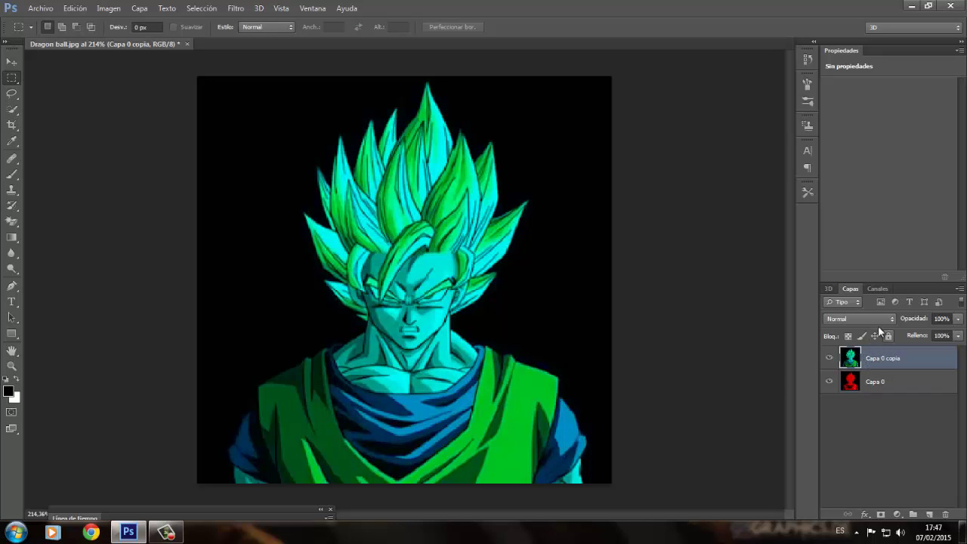
click(867, 321)
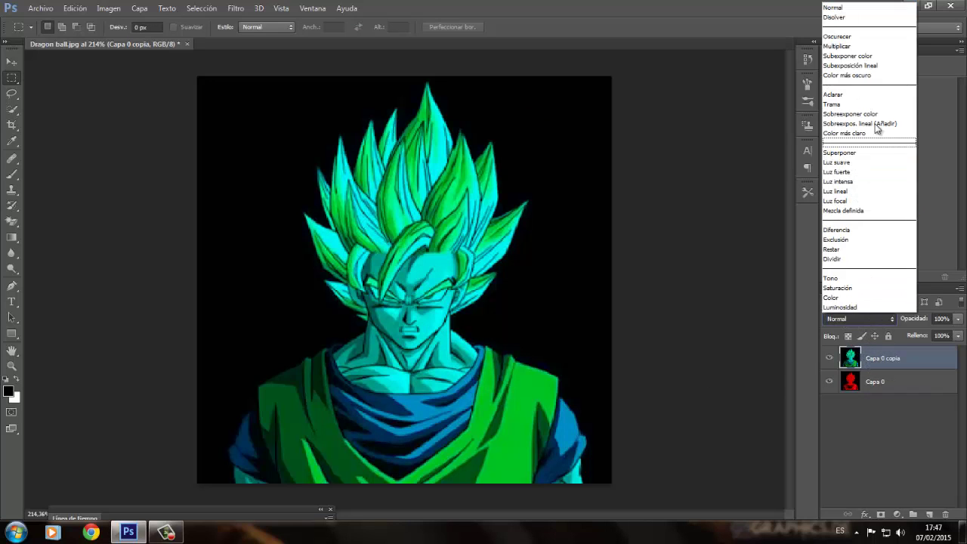
click(842, 230)
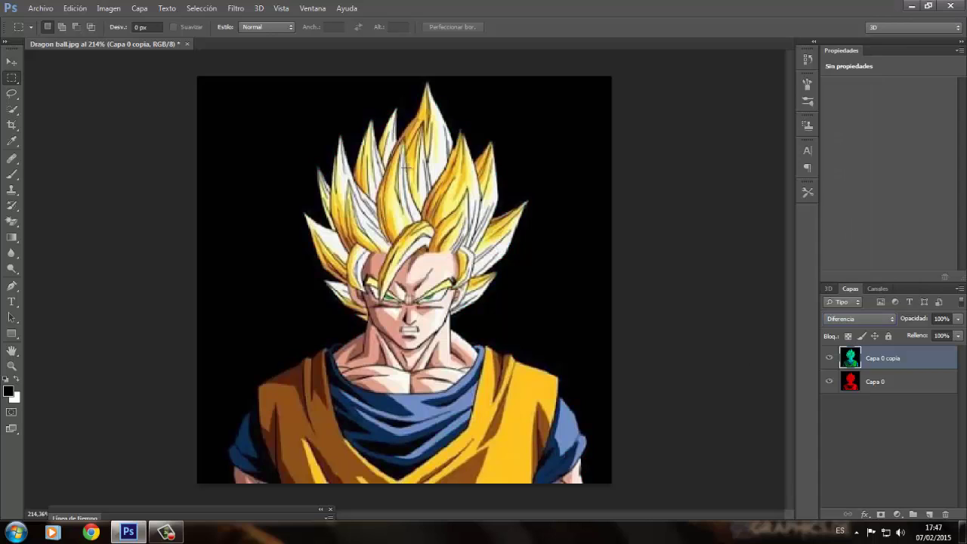
With the Move tool, nudge Capa 0 copia slightly right for red/cyan fringes
click(13, 63)
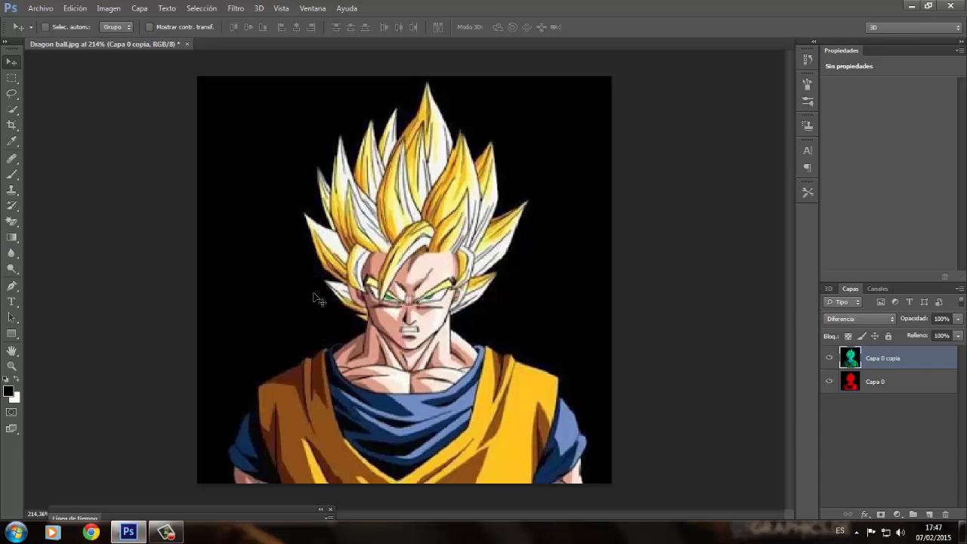
mouse_move(316, 299)
mouse_down()
mouse_move(296, 300)
mouse_move(324, 300)
mouse_up()
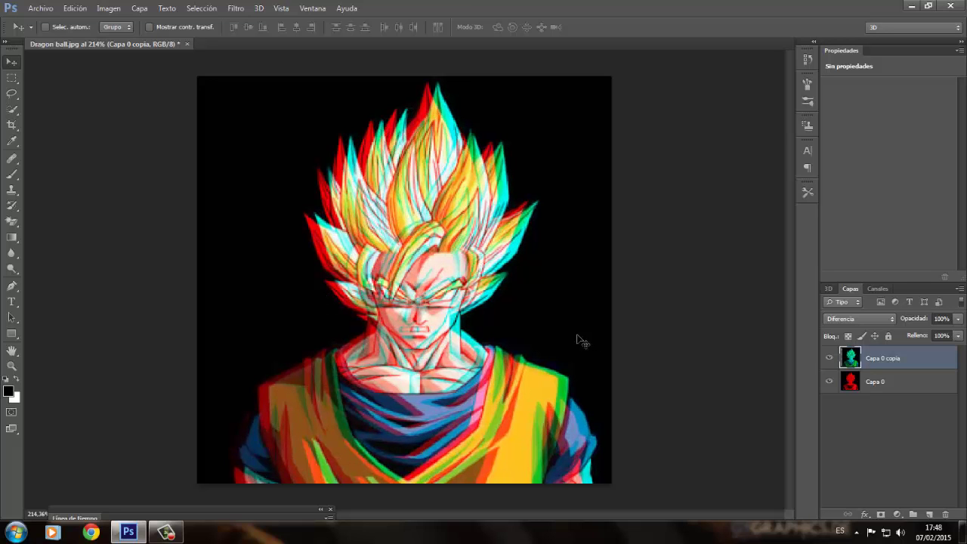
drag(428, 345, 425, 343)
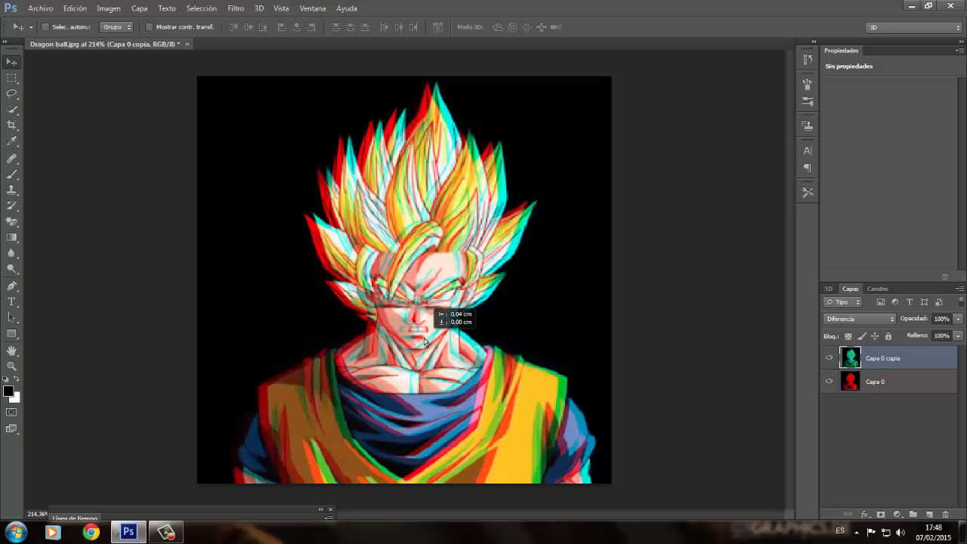
drag(424, 342, 425, 343)
Save over Dragon ball.jpg as JPEG at quality 12, then quit Photoshop without saving
click(33, 10)
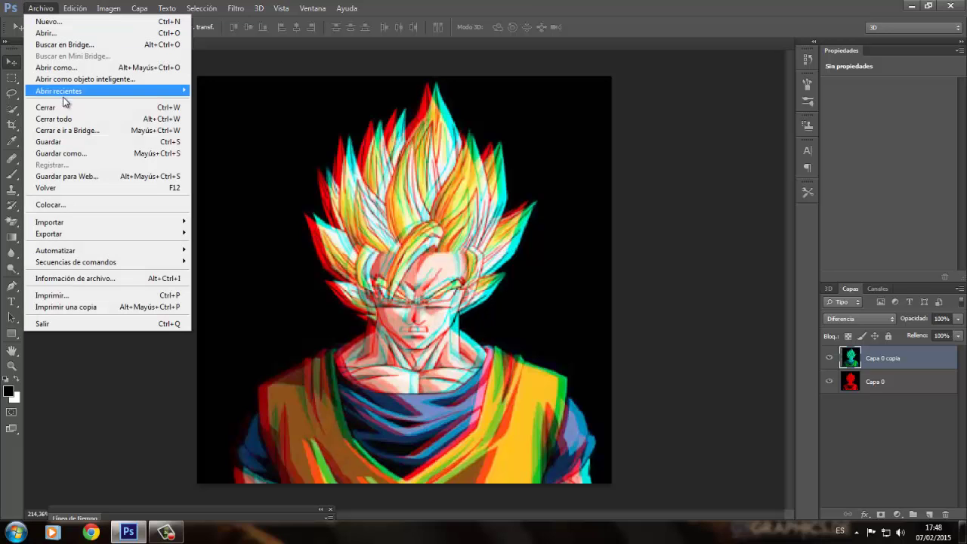
click(65, 144)
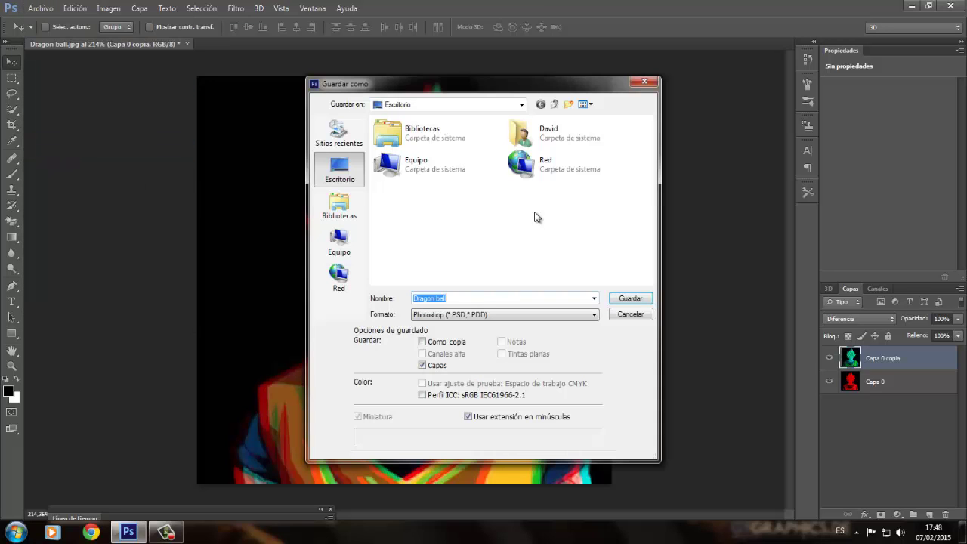
click(484, 314)
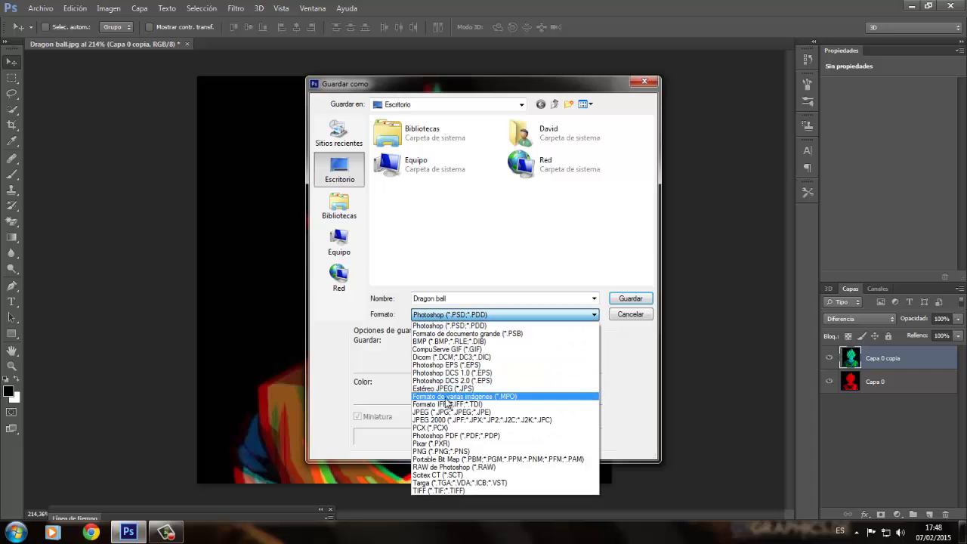
click(452, 412)
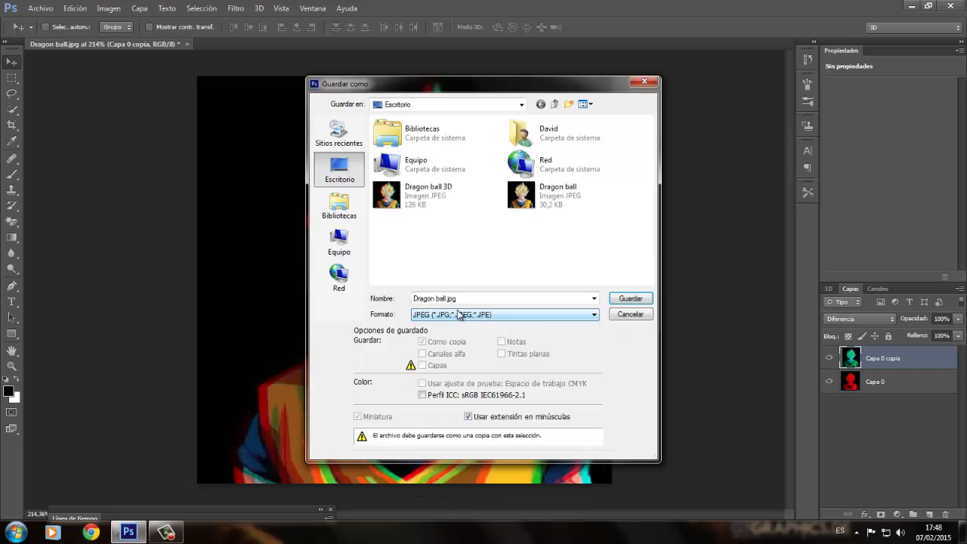
click(628, 301)
click(454, 210)
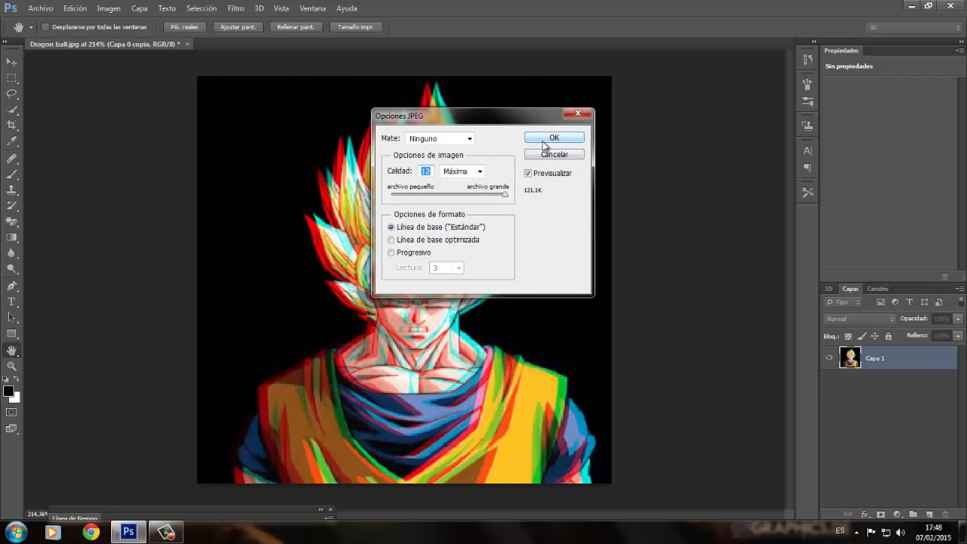
click(552, 138)
click(963, 5)
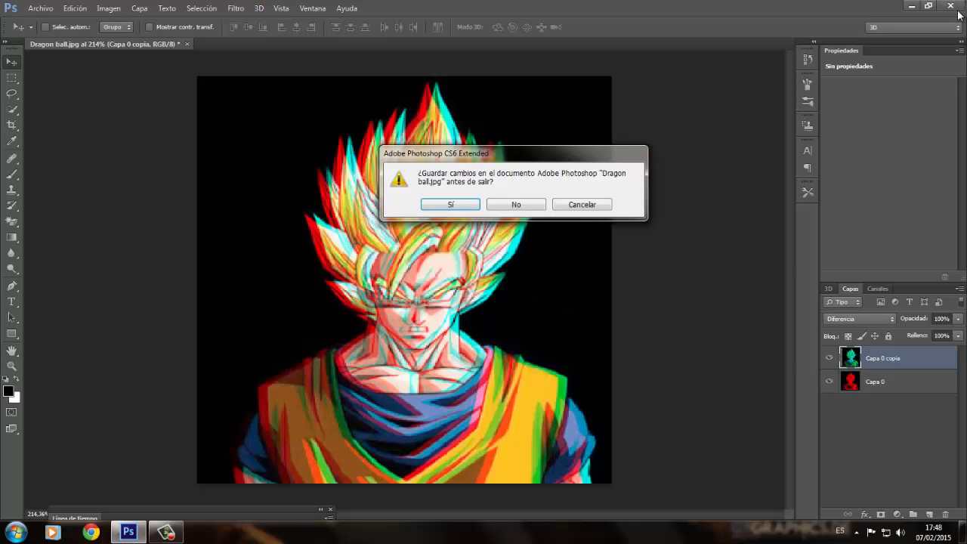
click(537, 203)
Open the Dragon ball 3D image from the desktop in Photo Viewer and zoom out
double_click(142, 94)
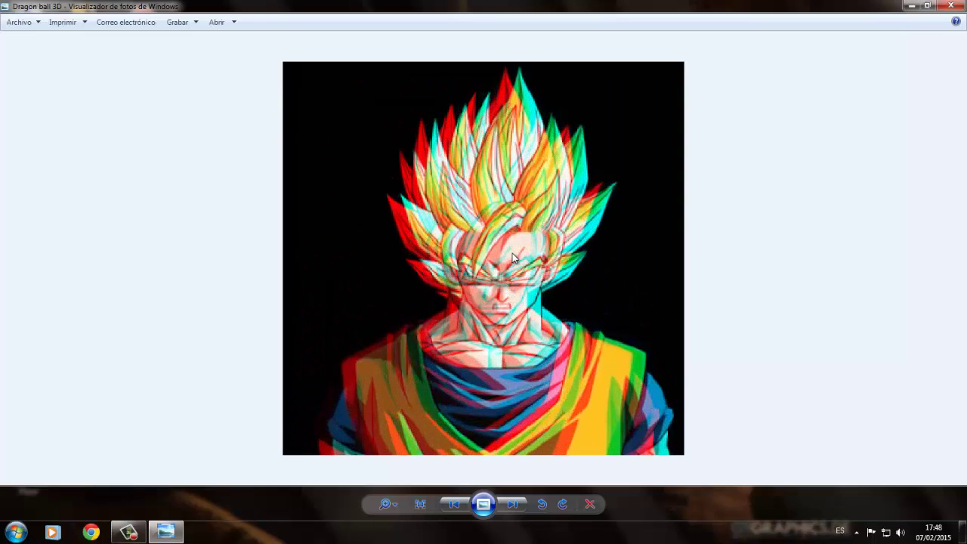
scroll(513, 258, down, 1)
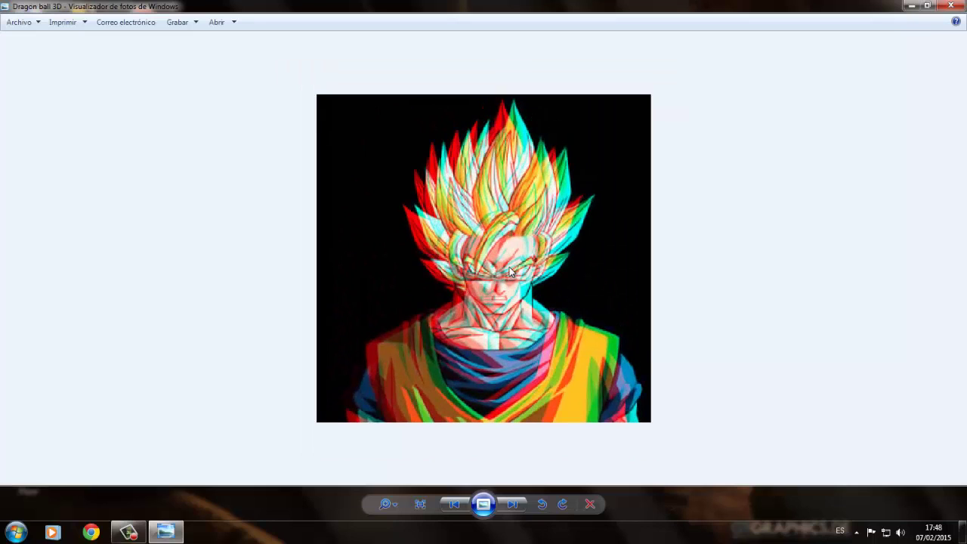